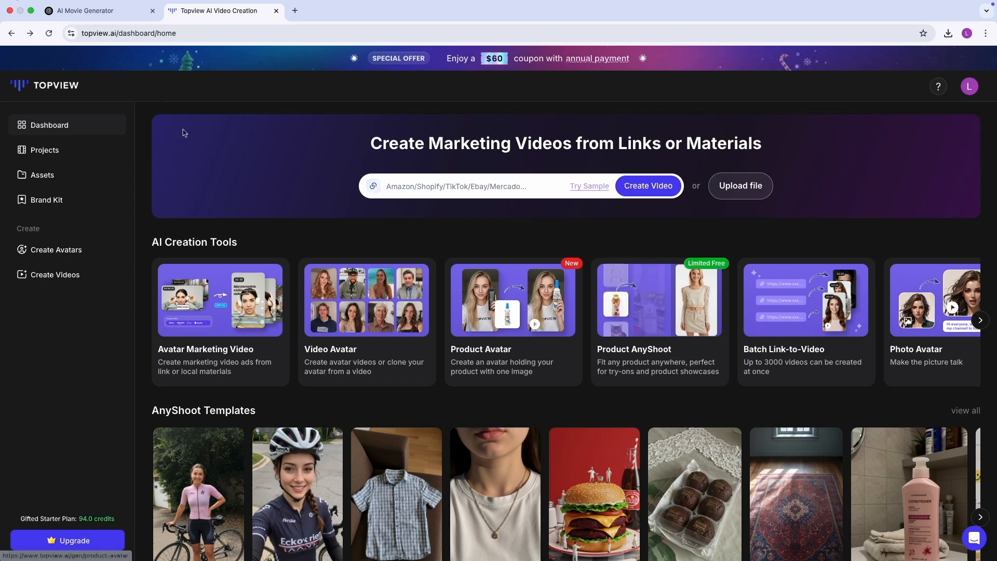
Open the Product Avatar tool and browse the gallery of avatar gestures
{"action": "left_click", "coordinate": [489, 368]}
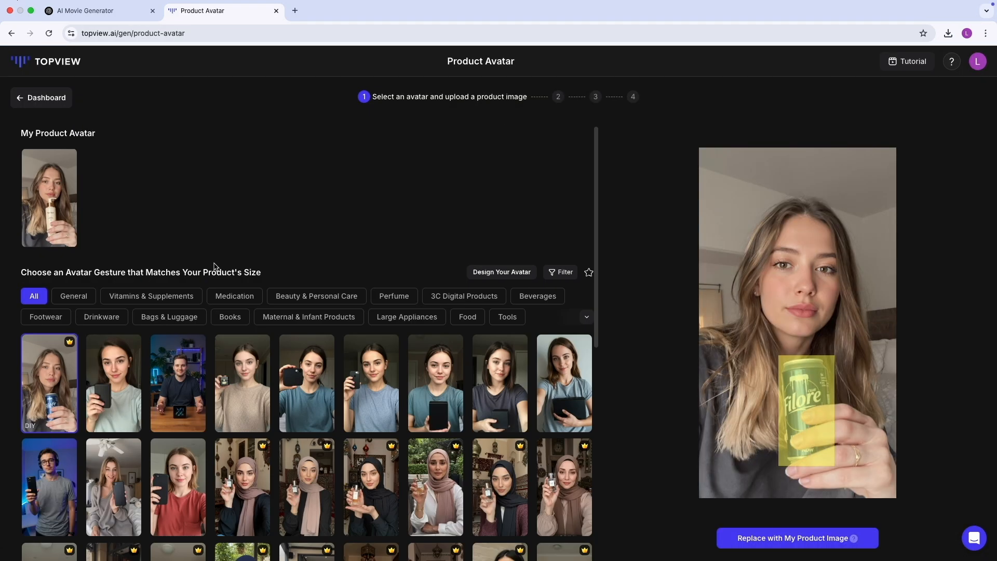
{"action": "scroll", "coordinate": [77, 405], "scroll_direction": "down", "scroll_amount": 3}
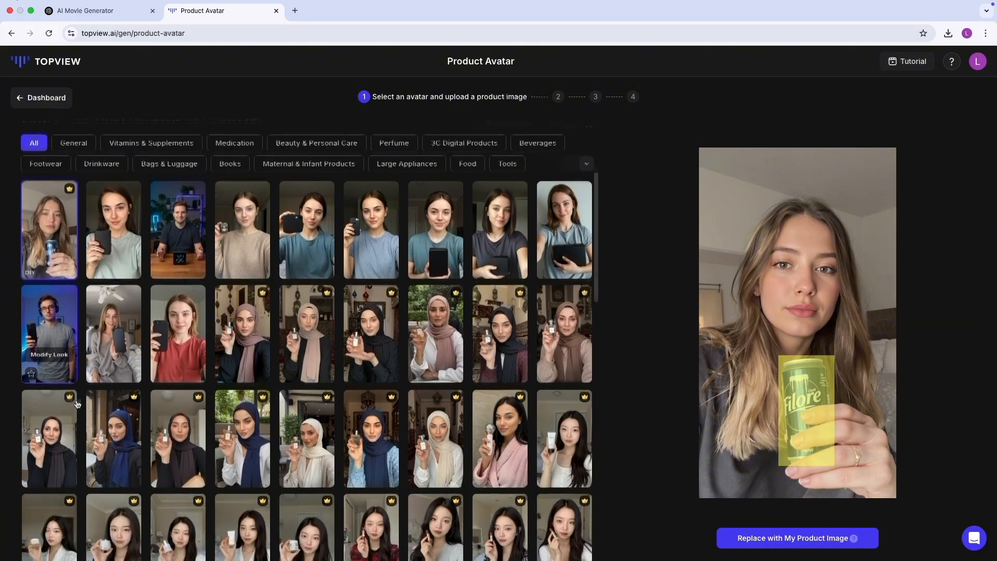
{"action": "scroll", "coordinate": [166, 441], "scroll_direction": "down", "scroll_amount": 2}
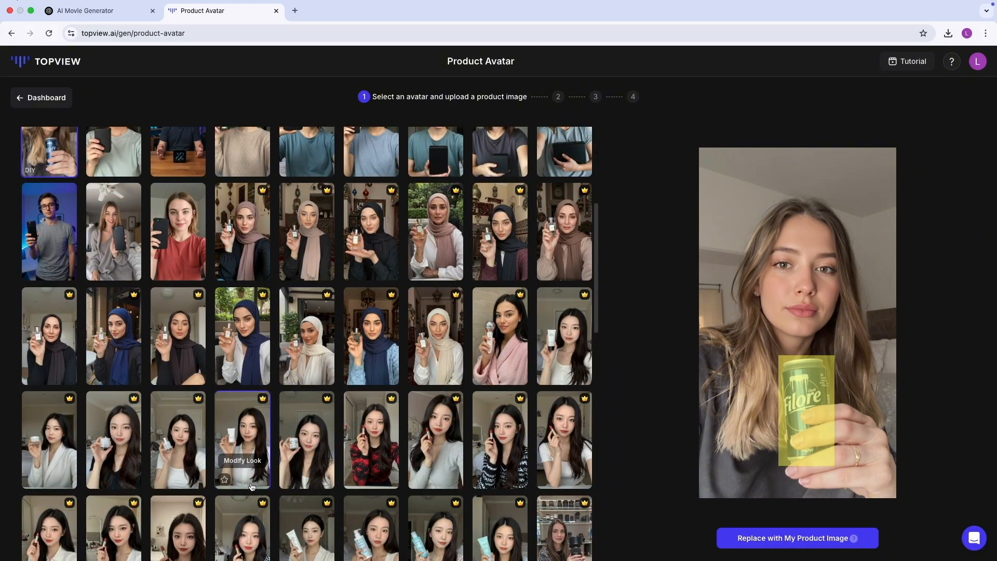
{"action": "scroll", "coordinate": [383, 476], "scroll_direction": "down", "scroll_amount": 3}
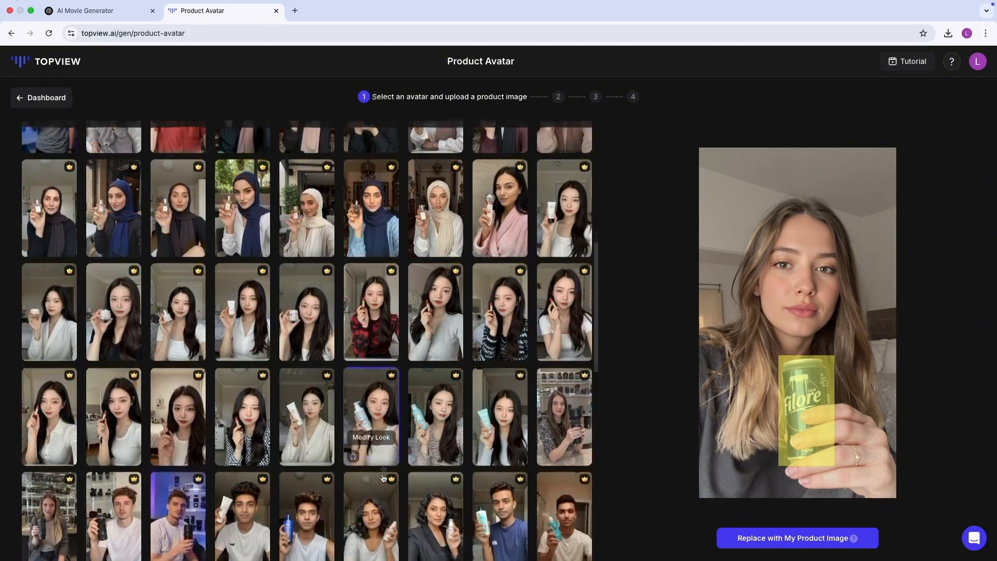
{"action": "scroll", "coordinate": [382, 477], "scroll_direction": "down", "scroll_amount": 1}
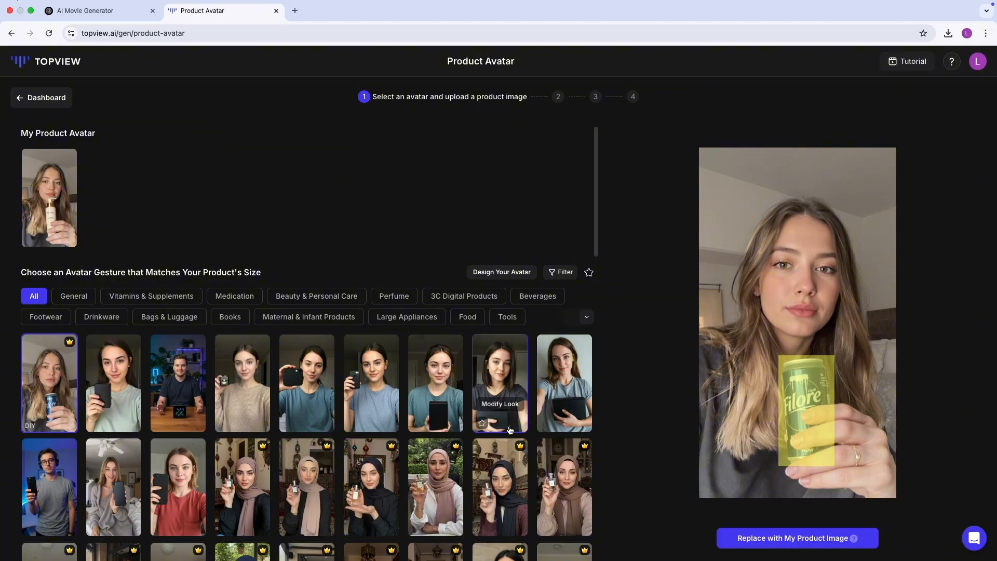
Start designing a custom avatar with gender Female and ethnicity Black or African American
{"action": "left_click", "coordinate": [508, 273]}
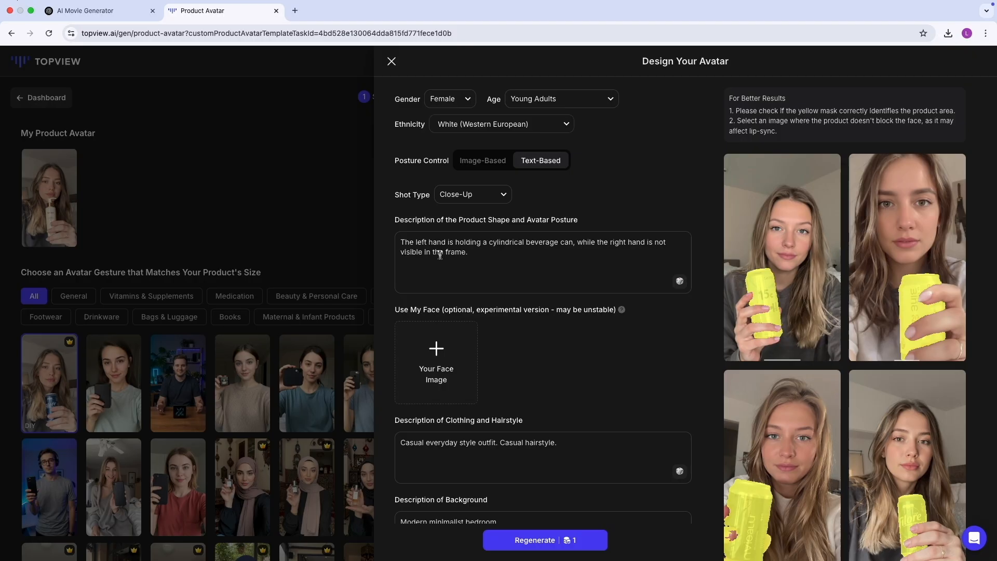
{"action": "left_click", "coordinate": [440, 254]}
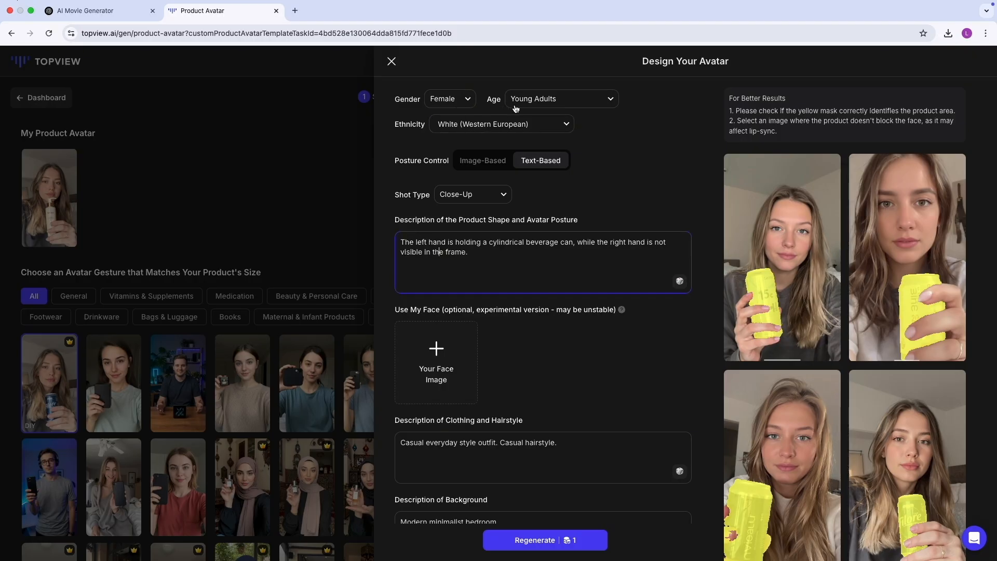
{"action": "left_click", "coordinate": [470, 103]}
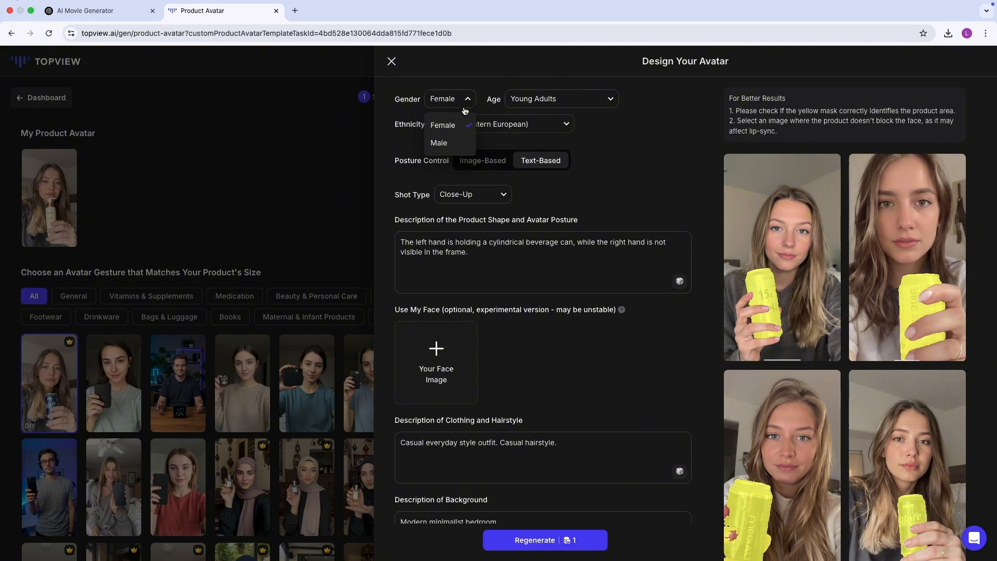
{"action": "left_click", "coordinate": [458, 127]}
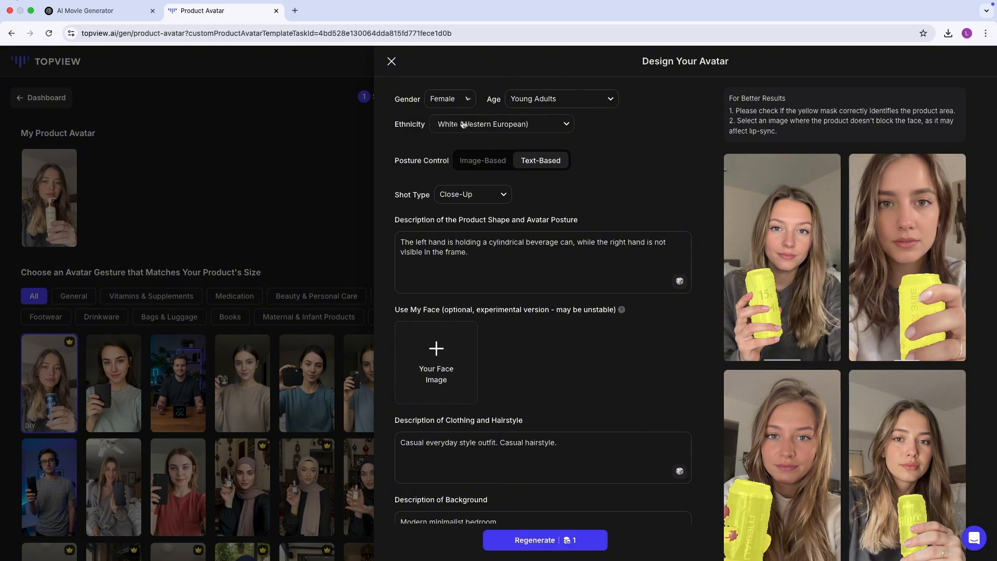
{"action": "left_click", "coordinate": [507, 125]}
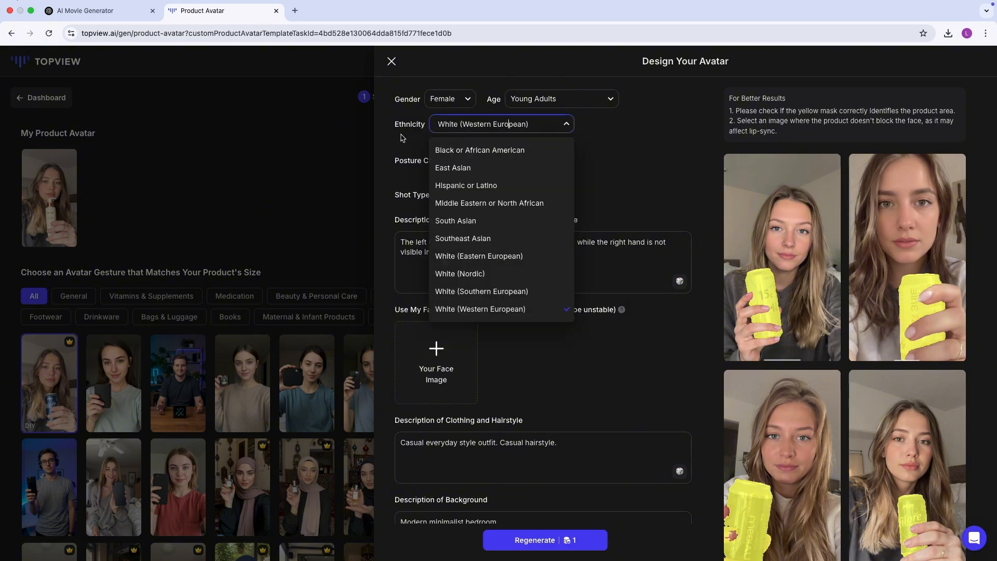
{"action": "left_click", "coordinate": [475, 150]}
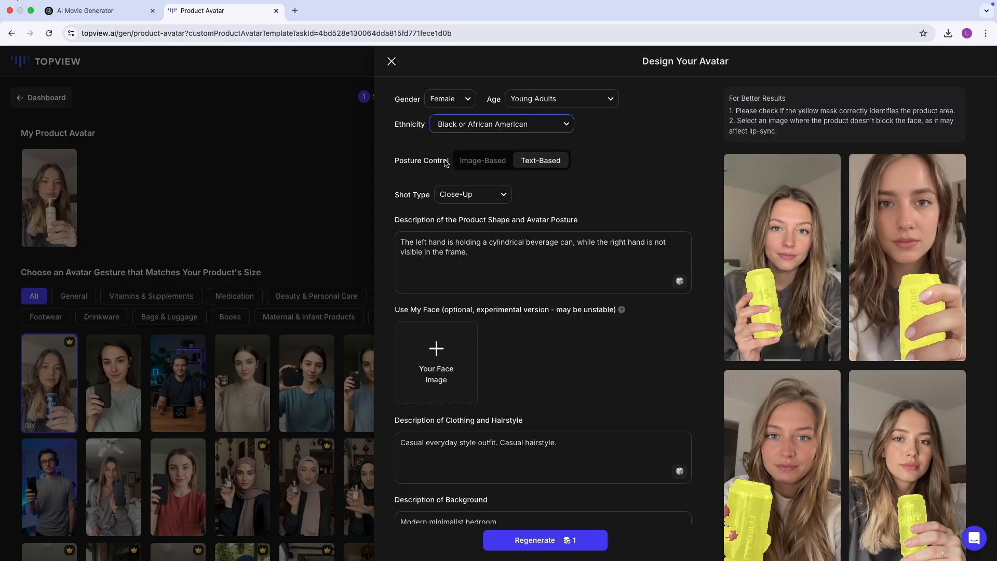
Try Image-Based posture control and the Medium Shot type, returning to Text-Based and Close-Up
{"action": "left_click", "coordinate": [488, 166]}
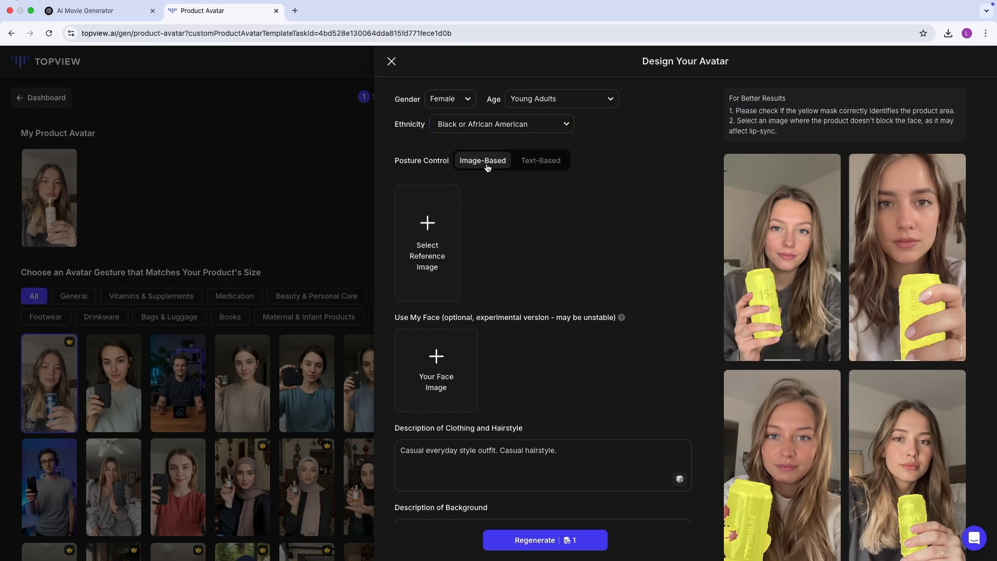
{"action": "left_click", "coordinate": [536, 165]}
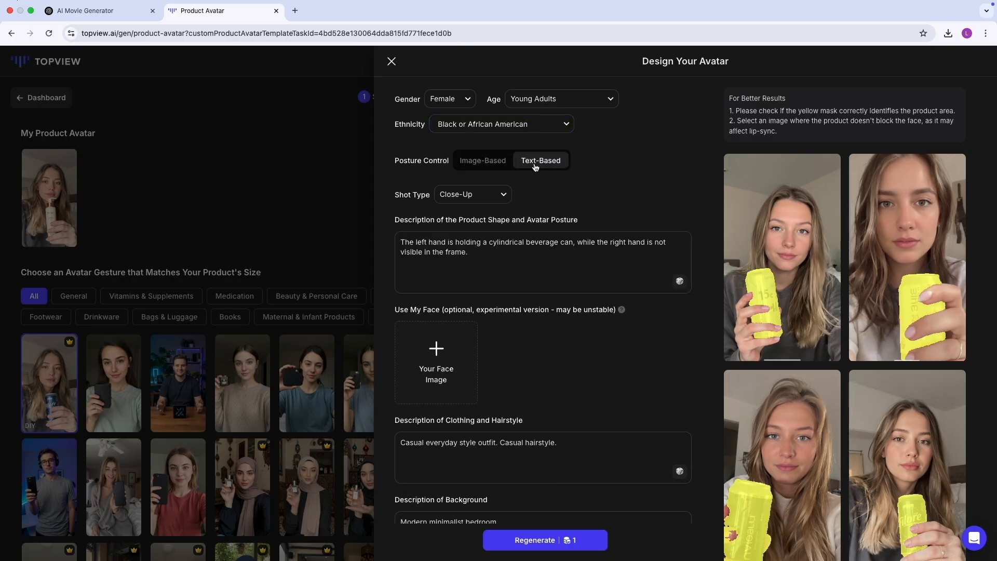
{"action": "left_click", "coordinate": [482, 198]}
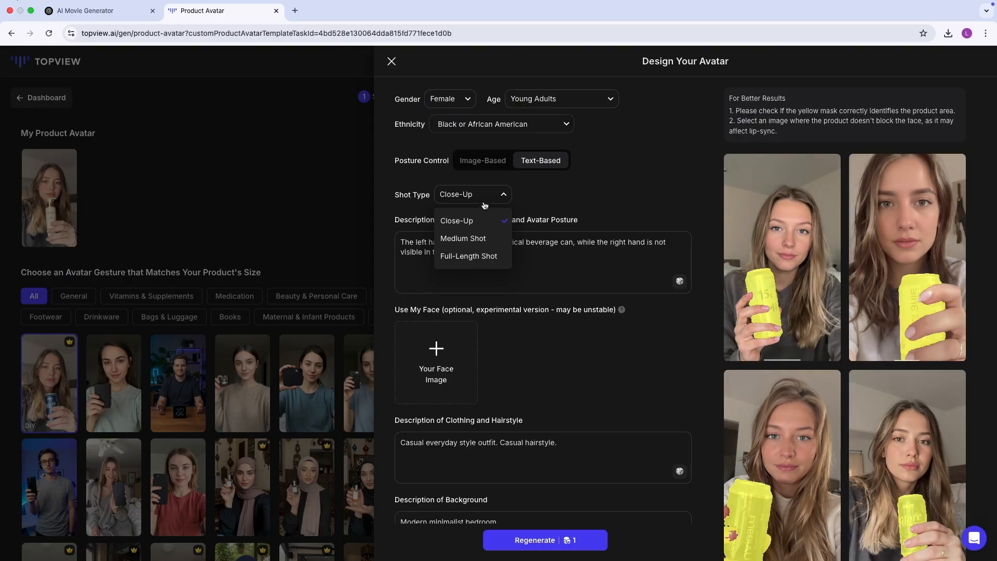
{"action": "left_click", "coordinate": [480, 240]}
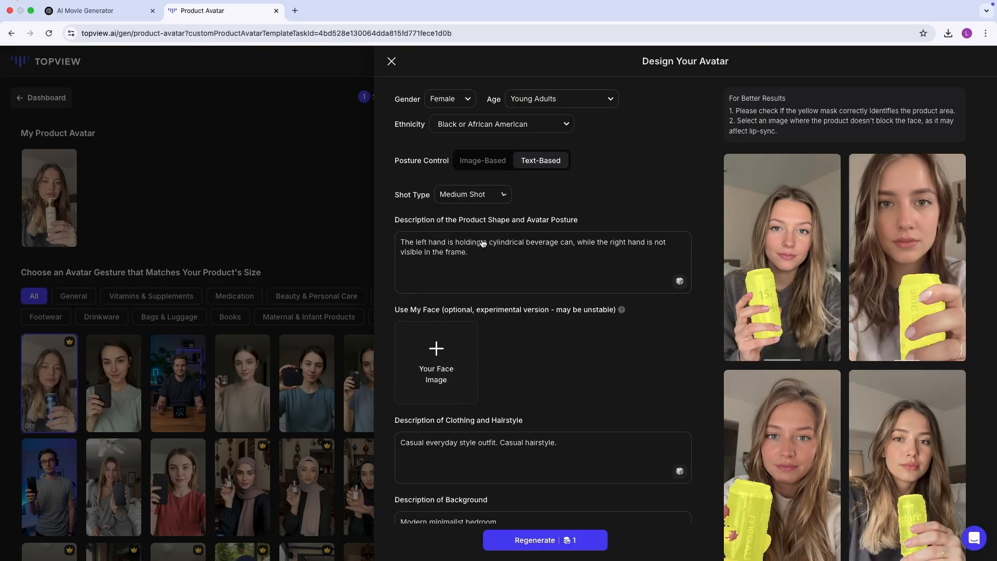
{"action": "left_click", "coordinate": [486, 201]}
{"action": "left_click", "coordinate": [472, 222]}
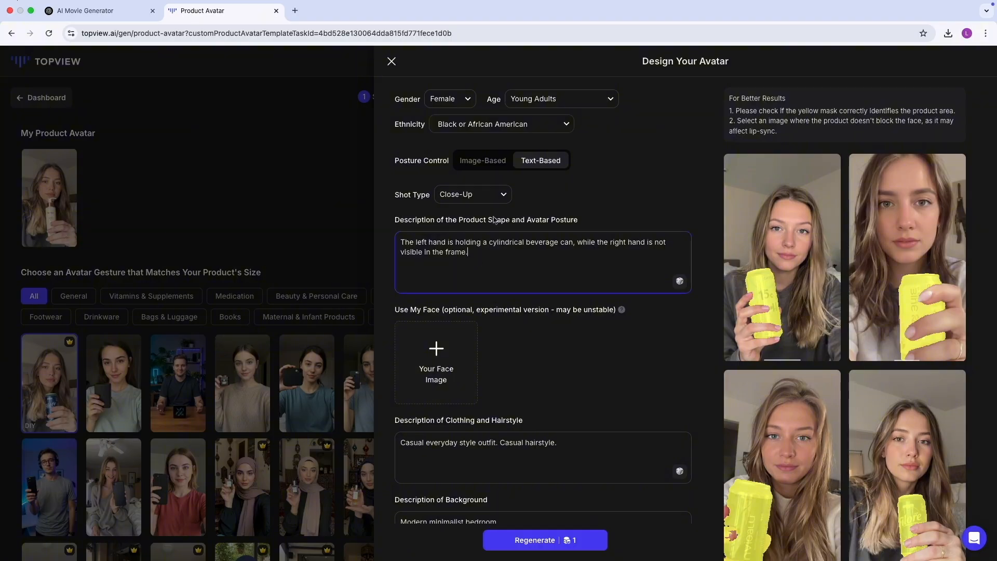
Replace the product shape and posture description with the ChatGPT draft about the left hand holding a lotion bottle, right hand not visible
{"action": "triple_click", "coordinate": [482, 253]}
{"action": "scroll", "coordinate": [495, 408], "scroll_direction": "down", "scroll_amount": 1}
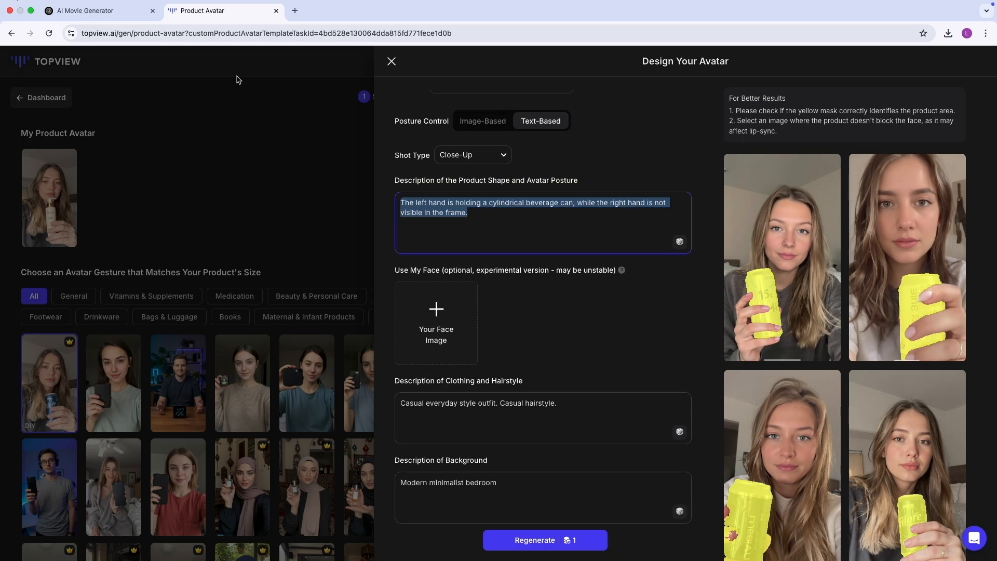
{"action": "left_click", "coordinate": [106, 17]}
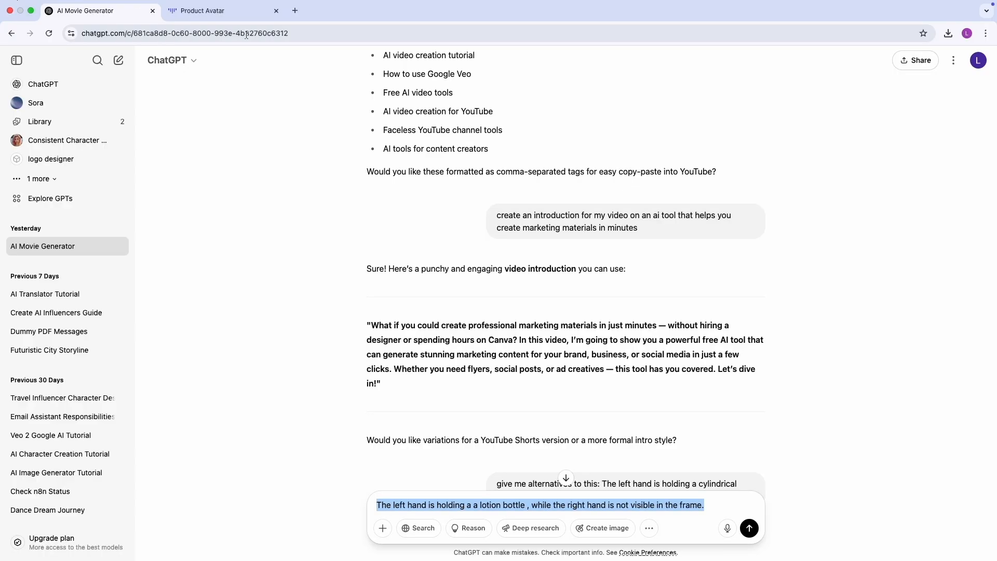
{"action": "right_click", "coordinate": [444, 505]}
{"action": "left_click", "coordinate": [519, 344]}
{"action": "left_click", "coordinate": [250, 7]}
{"action": "right_click", "coordinate": [450, 204]}
{"action": "left_click", "coordinate": [478, 310]}
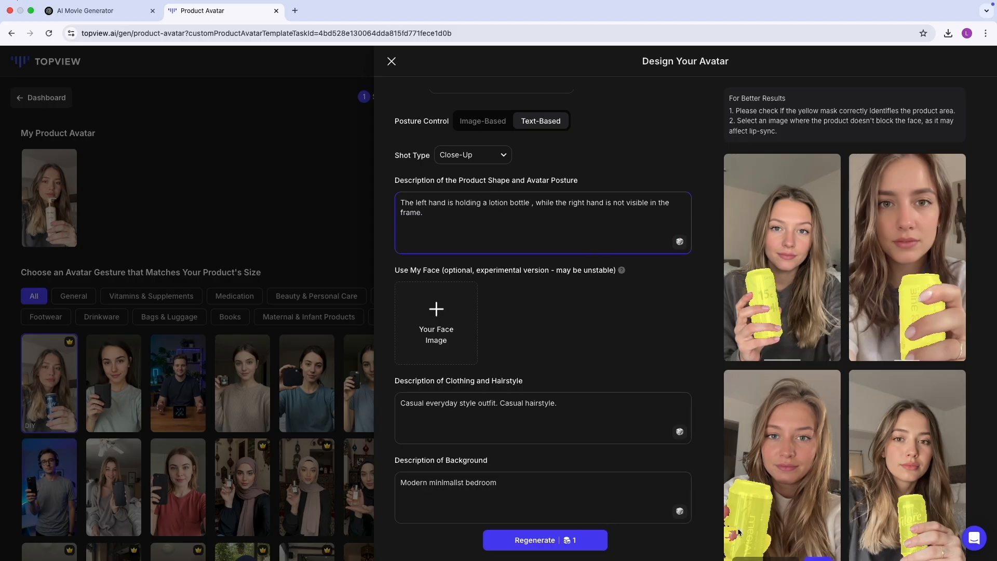
{"action": "double_click", "coordinate": [505, 203]}
{"action": "double_click", "coordinate": [520, 204]}
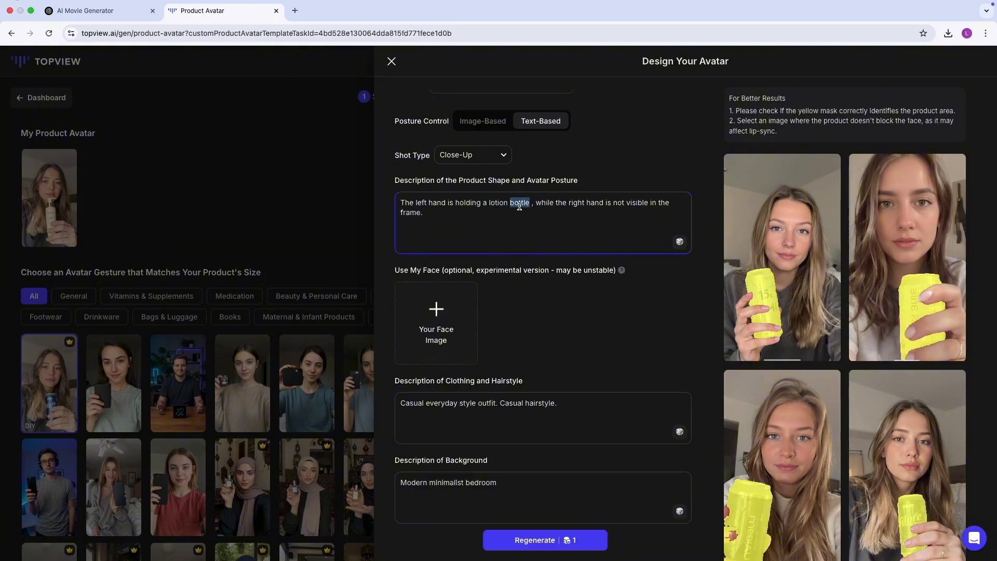
{"action": "left_click", "coordinate": [494, 202]}
{"action": "double_click", "coordinate": [496, 202]}
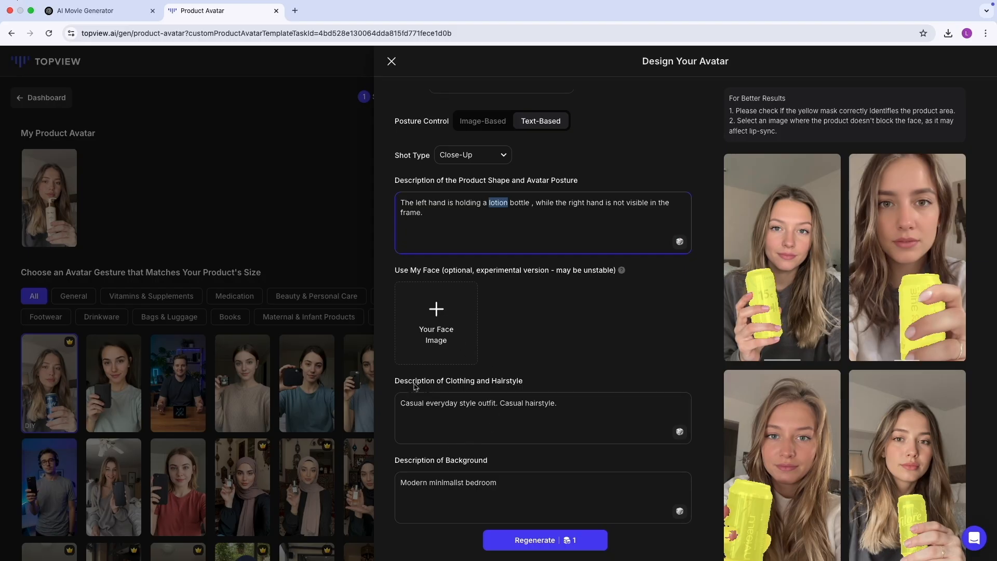
Change the hairstyle in the clothing and hairstyle description to "African twist braids" and regenerate the avatar images
{"action": "left_click", "coordinate": [472, 422]}
{"action": "type", "text": "African twist braid"}
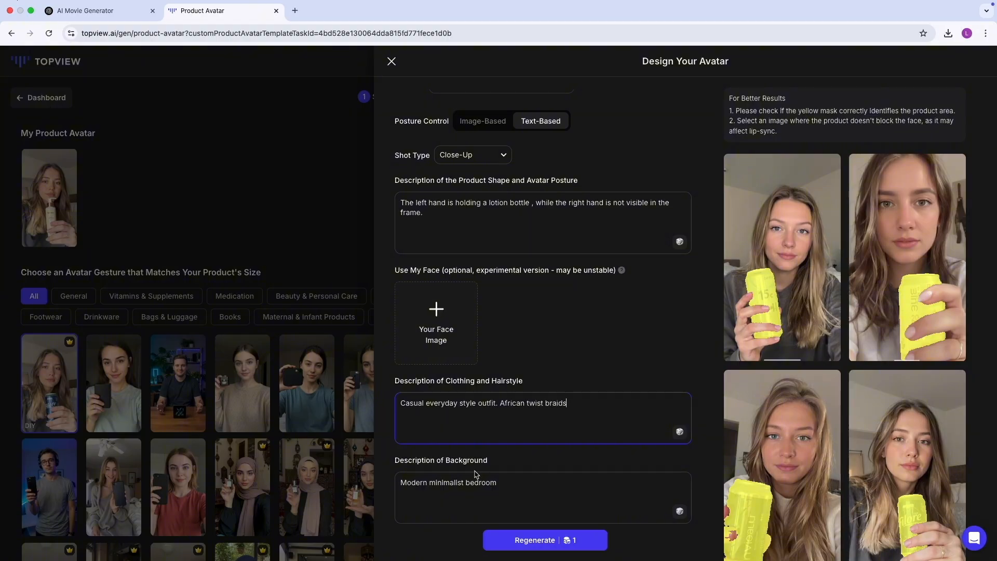
{"action": "double_click", "coordinate": [417, 488]}
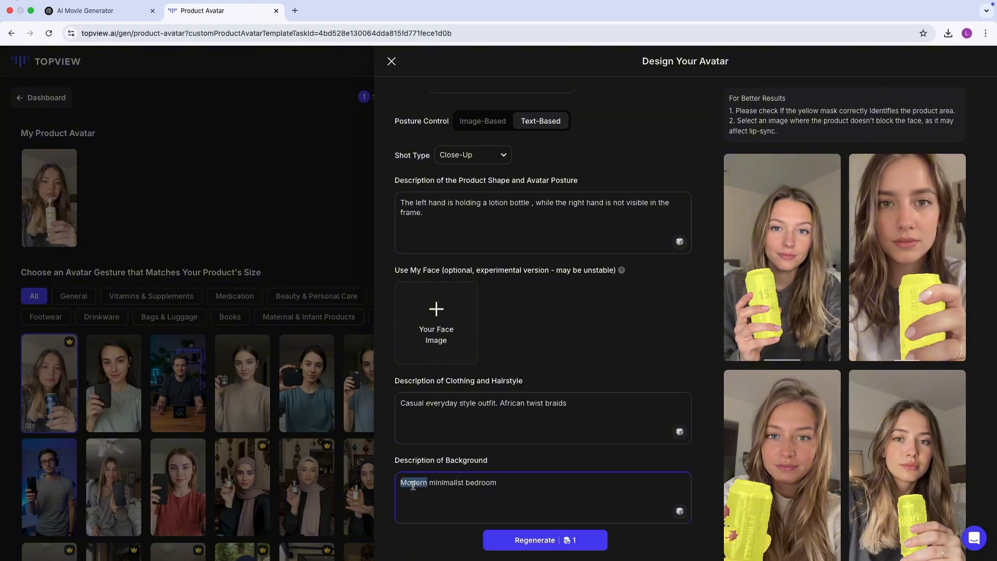
{"action": "double_click", "coordinate": [446, 484]}
{"action": "left_click", "coordinate": [480, 483]}
{"action": "left_click", "coordinate": [526, 543]}
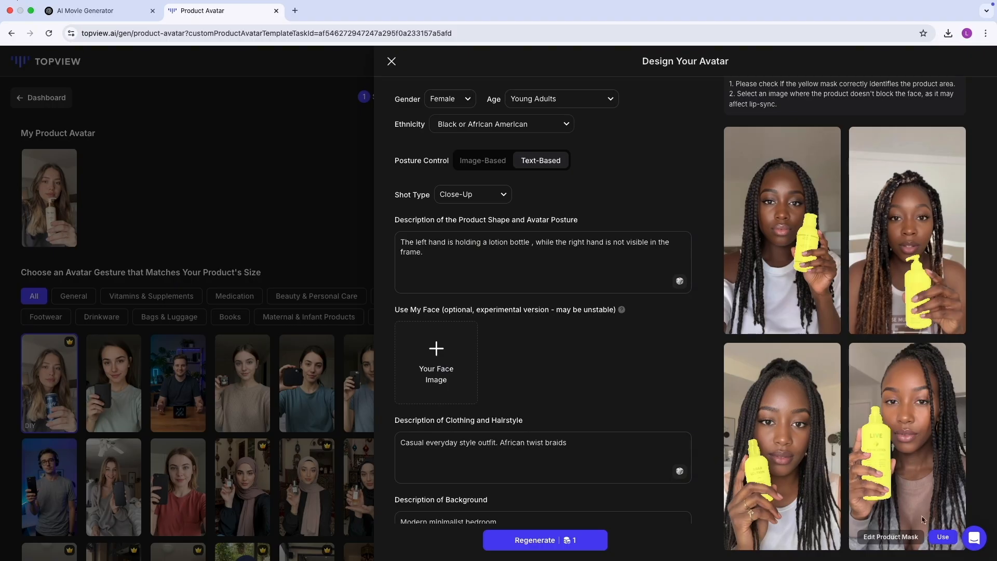
Use the fourth generated avatar and replace its lotion bottle with the NovAge product image
{"action": "left_click", "coordinate": [943, 536]}
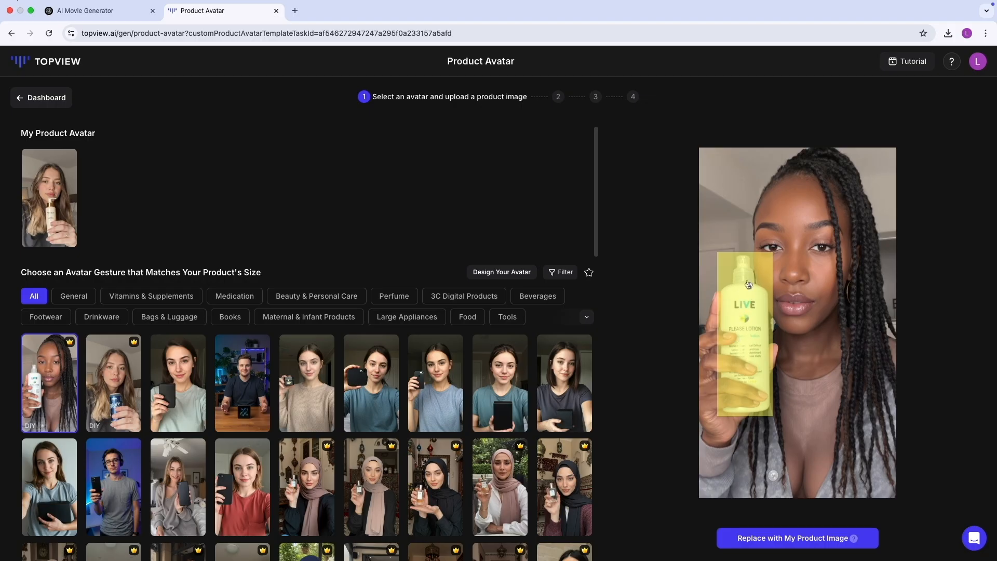
{"action": "left_click", "coordinate": [804, 539]}
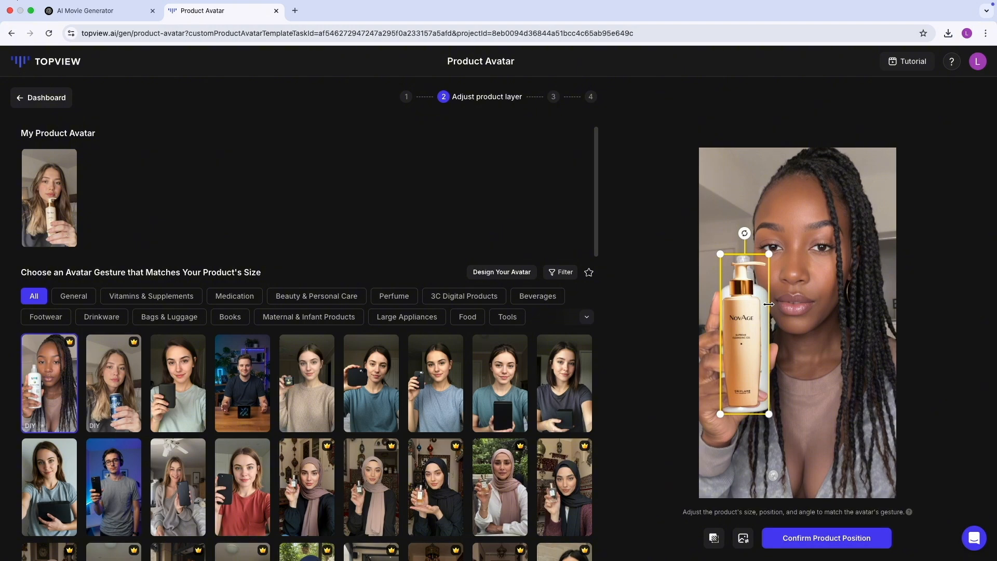
Slightly enlarge the NovAge bottle layer to fit the avatar's hand and turn the first resulting image into a Lite Mode video avatar
{"action": "left_click_drag", "start_coordinate": [720, 414], "coordinate": [718, 422]}
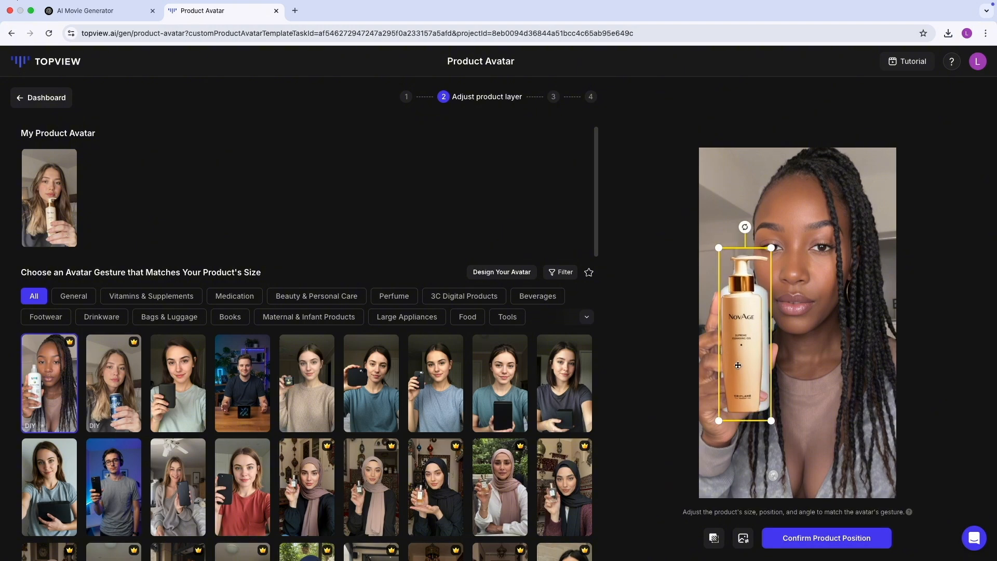
{"action": "left_click", "coordinate": [815, 541]}
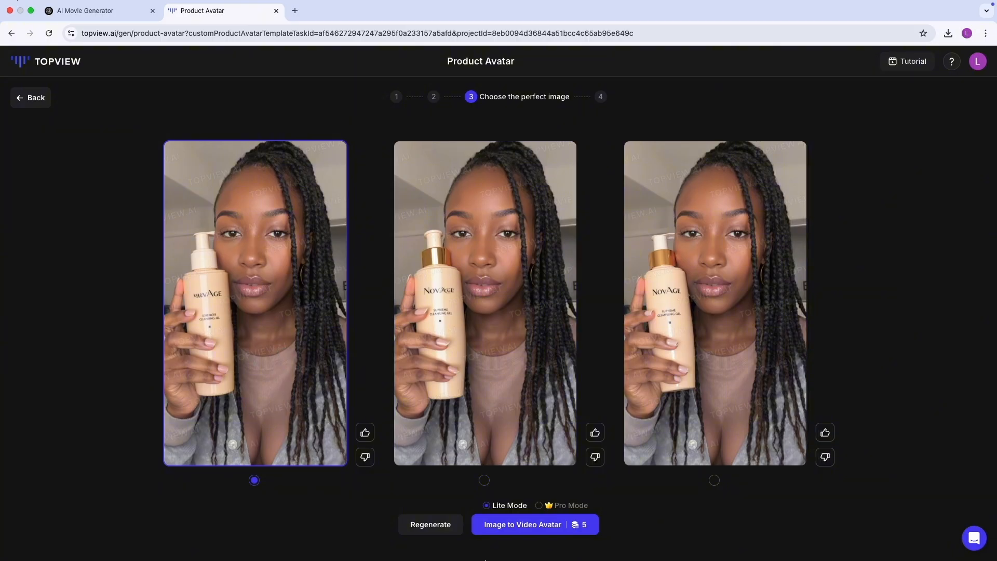
{"action": "left_click", "coordinate": [539, 526]}
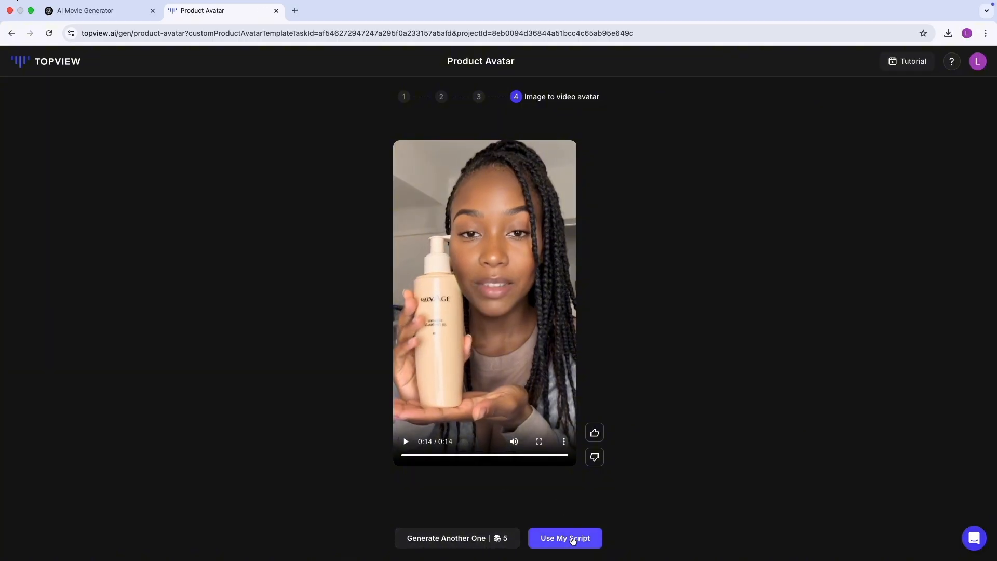
Continue to the custom script page for the new video avatar and open the custom voices in the AI voice selection
{"action": "left_click", "coordinate": [573, 541]}
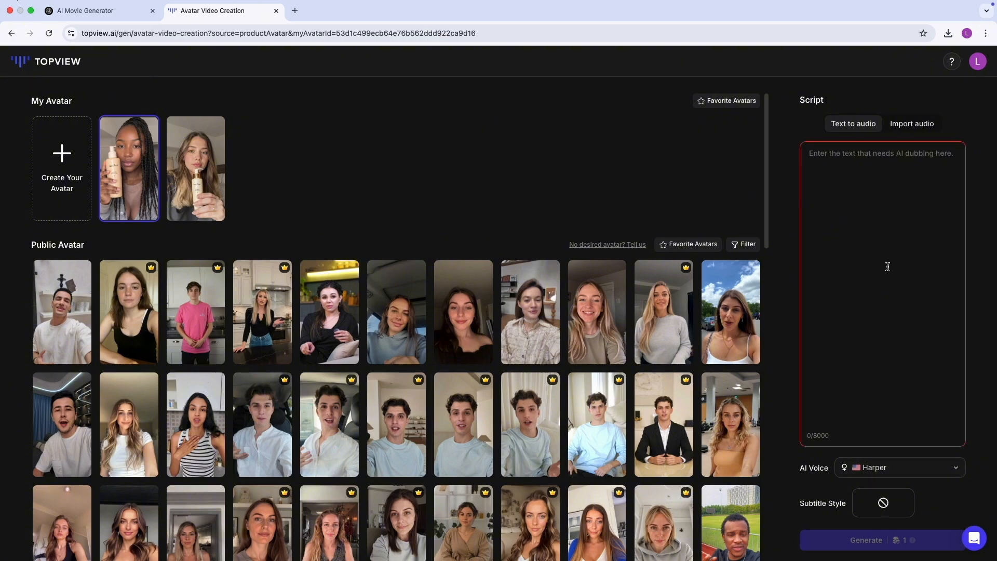
{"action": "left_click", "coordinate": [878, 469]}
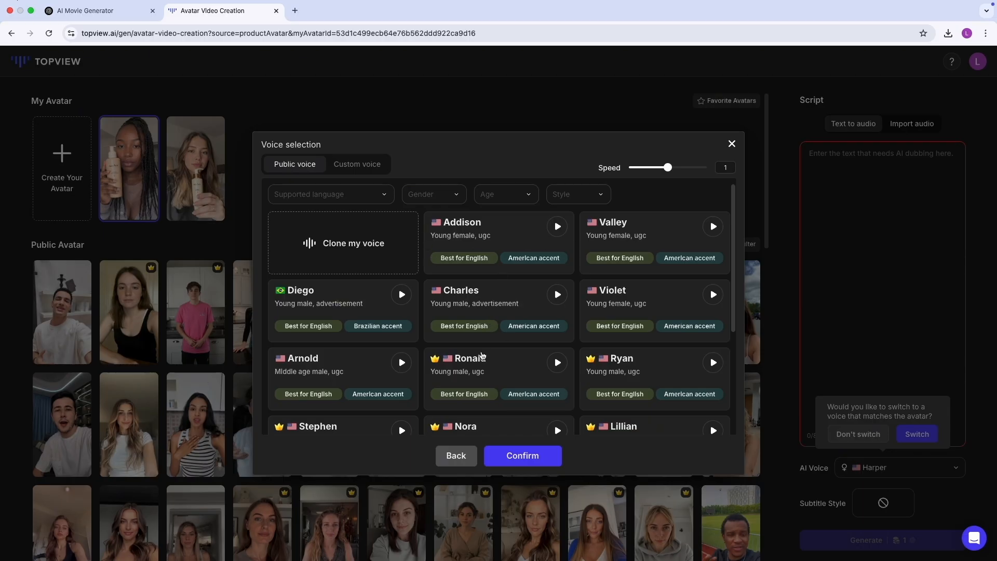
{"action": "left_click", "coordinate": [354, 165]}
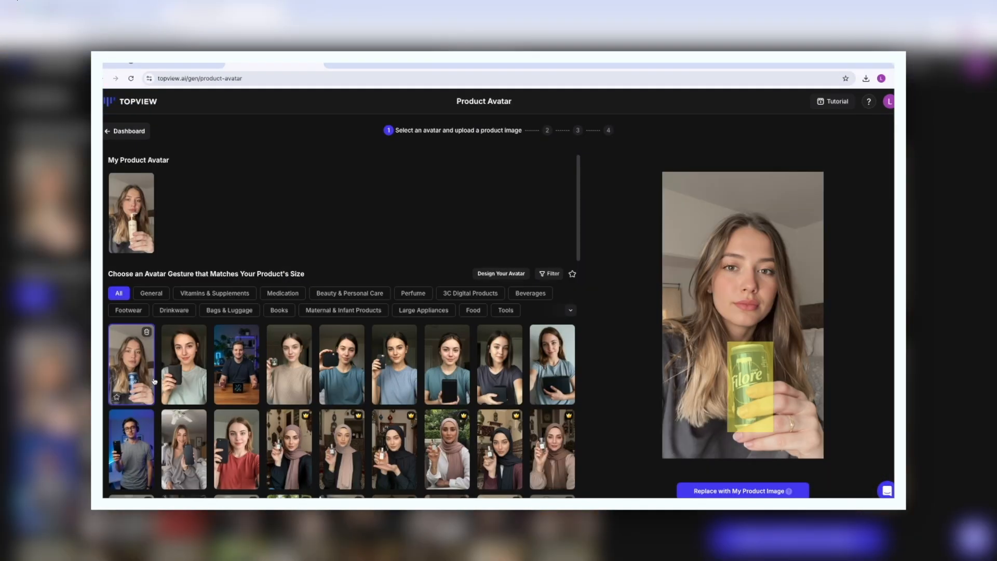
{"action": "scroll", "coordinate": [155, 381], "scroll_direction": "down", "scroll_amount": 4}
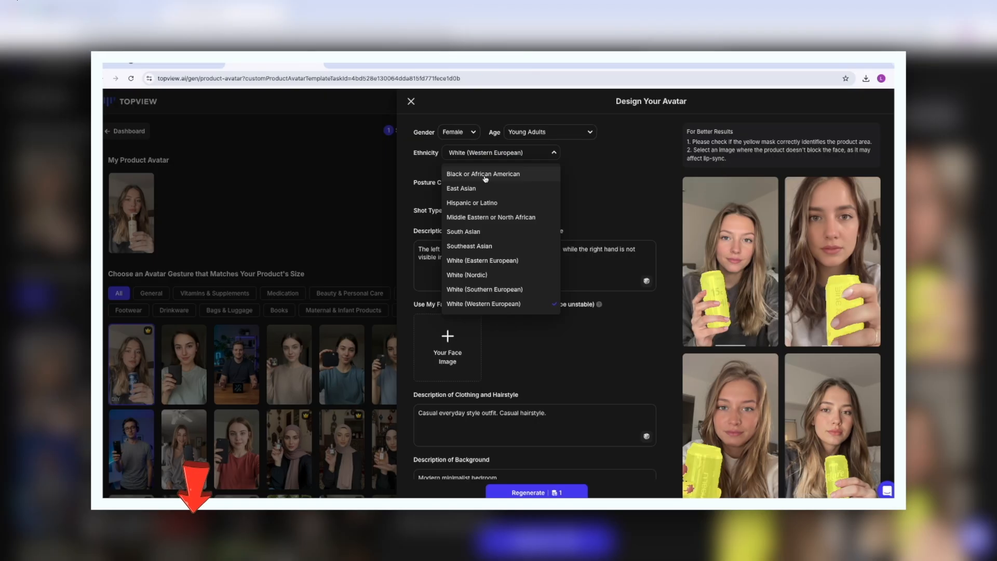
{"action": "left_click", "coordinate": [486, 176]}
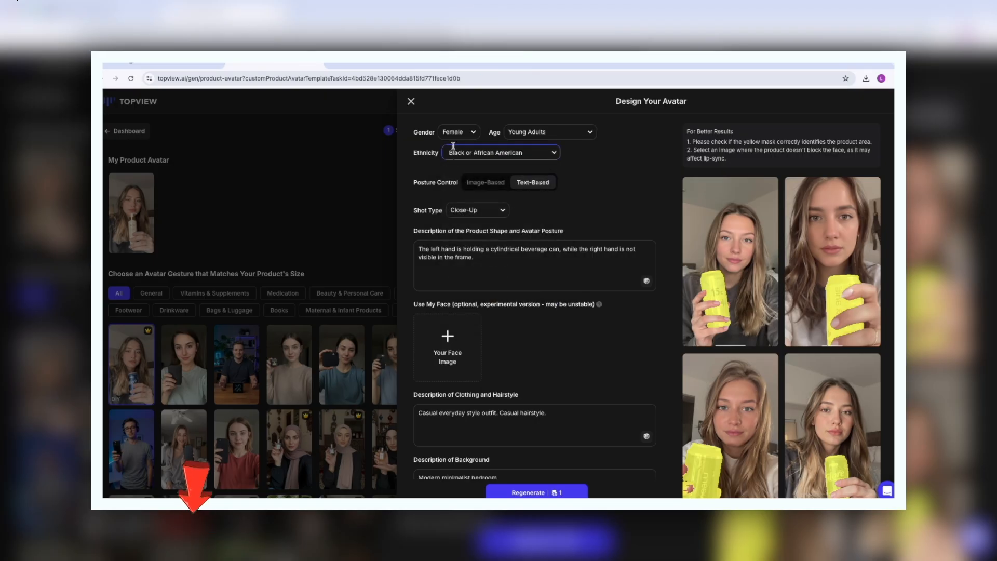